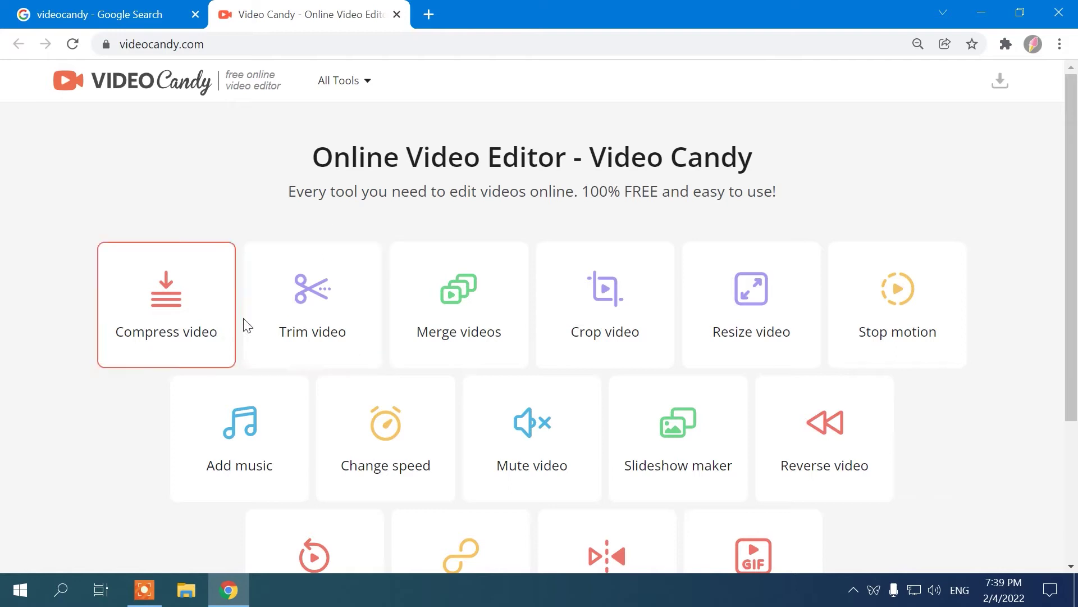
# Open the VideoCandy Trim video tool from the videocandy search results.
pyautogui.click(311, 303)
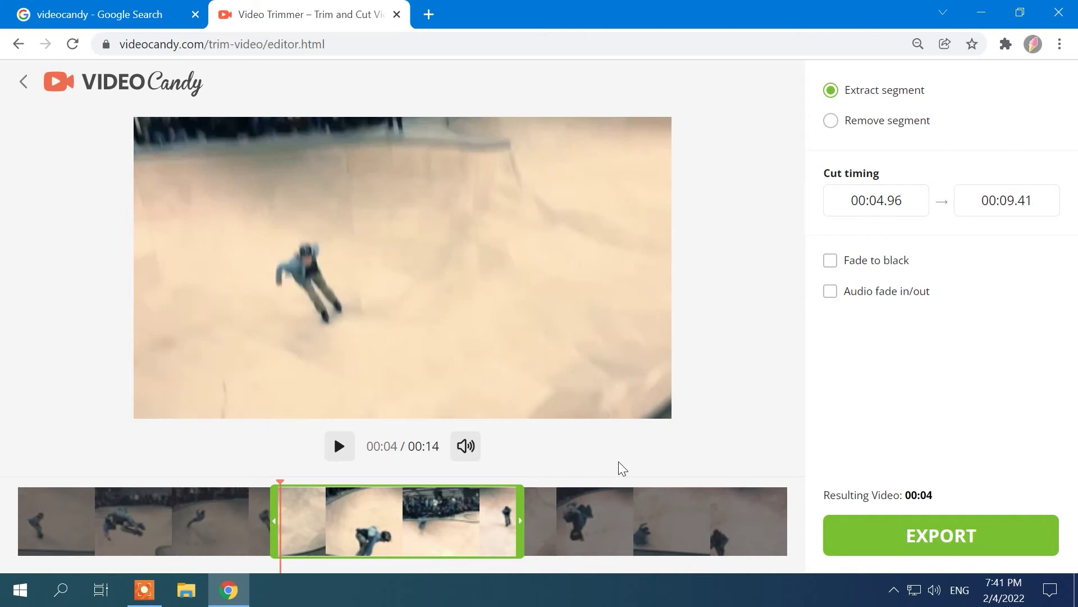
# Remove the opening 0–4.40 s with fade to black, preview it, and export.
pyautogui.click(887, 120)
pyautogui.moveTo(517, 521); pyautogui.dragTo(252, 520)
pyautogui.click(829, 259)
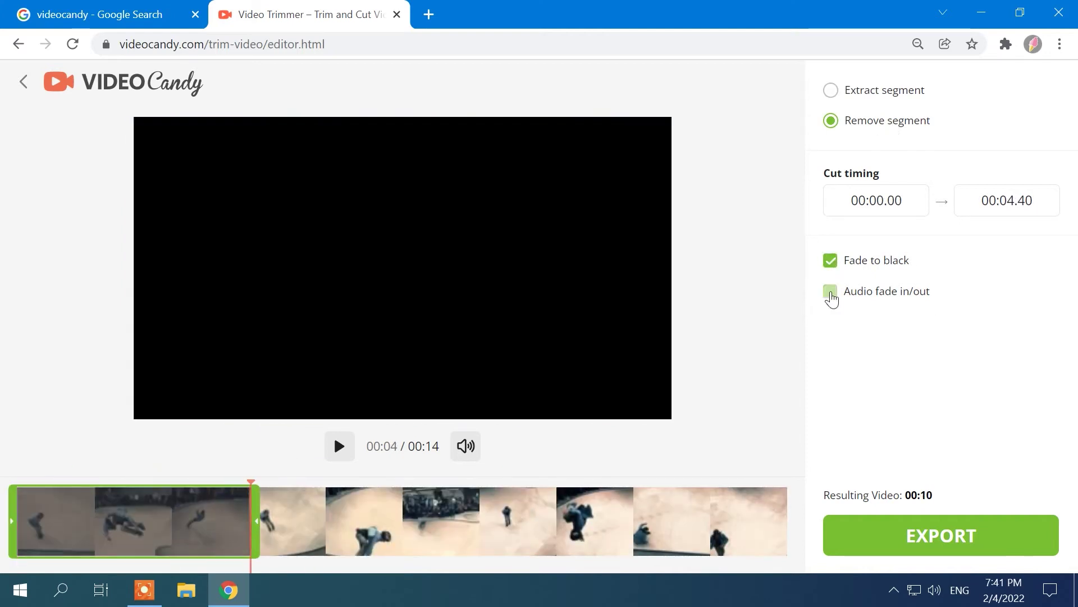
pyautogui.click(339, 446)
pyautogui.click(941, 535)
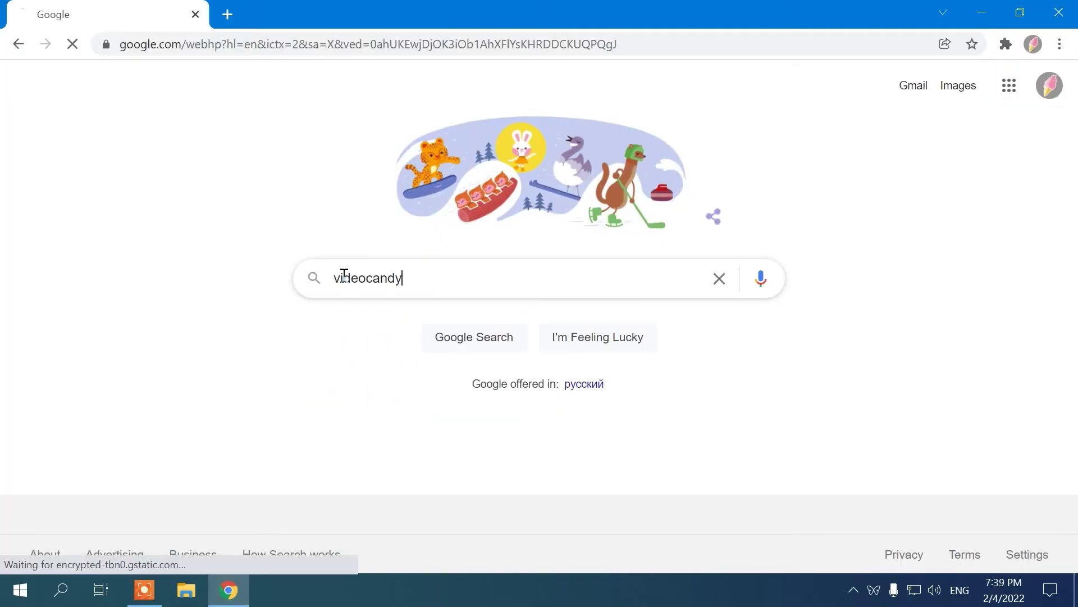
# Search Google for videocandy and open the Video Candy result.
pyautogui.press('Return')
pyautogui.keyDown('ctrl'); pyautogui.click(262, 279); pyautogui.keyUp('ctrl')
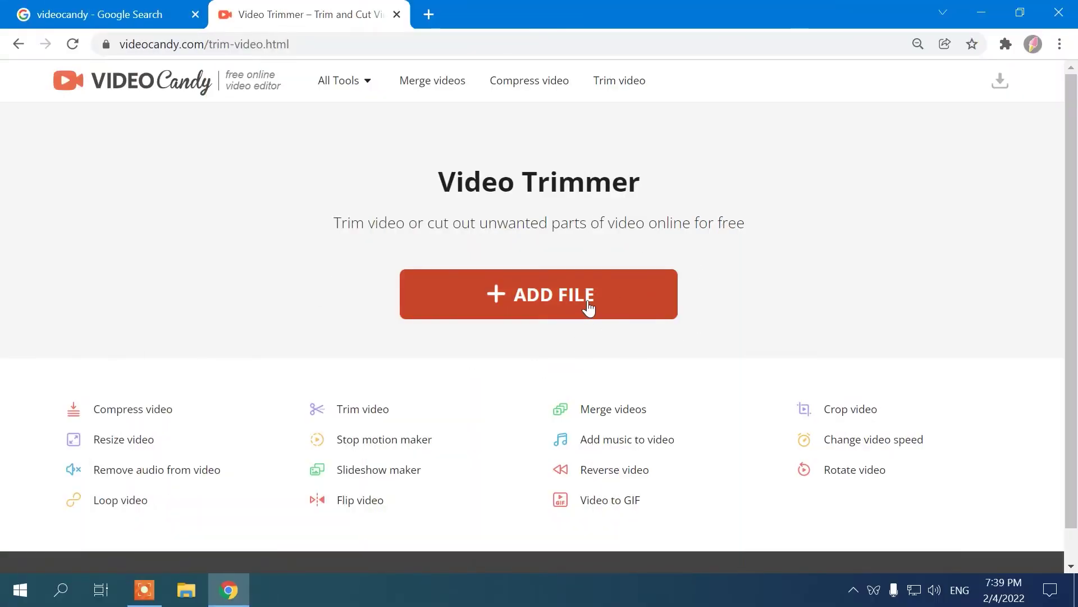
# Upload My video.mp4 from the Desktop into the VideoCandy trimmer.
pyautogui.click(587, 299)
pyautogui.click(203, 149)
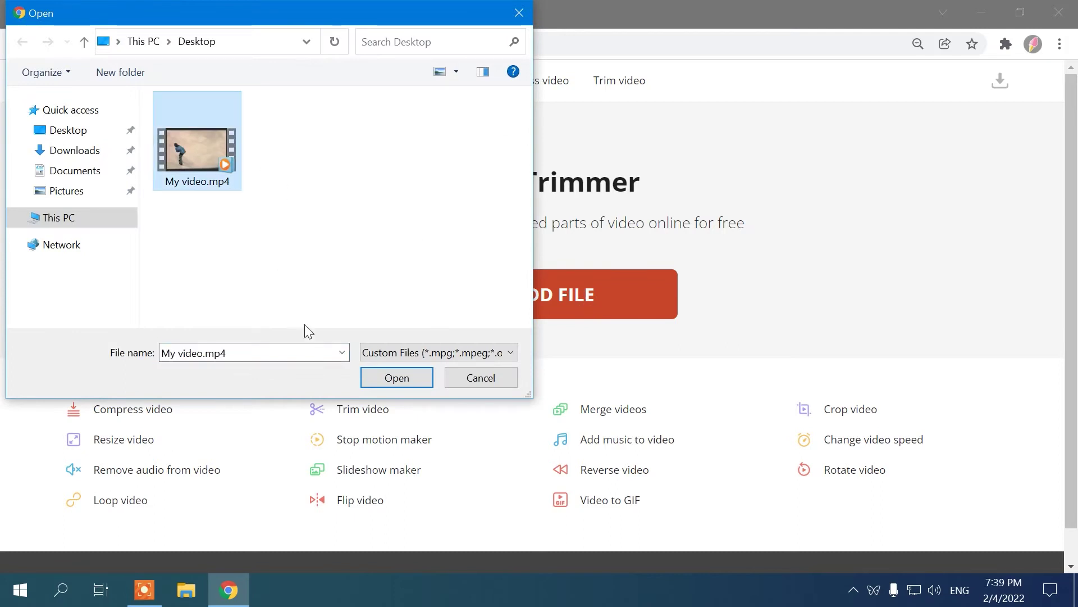
pyautogui.click(396, 378)
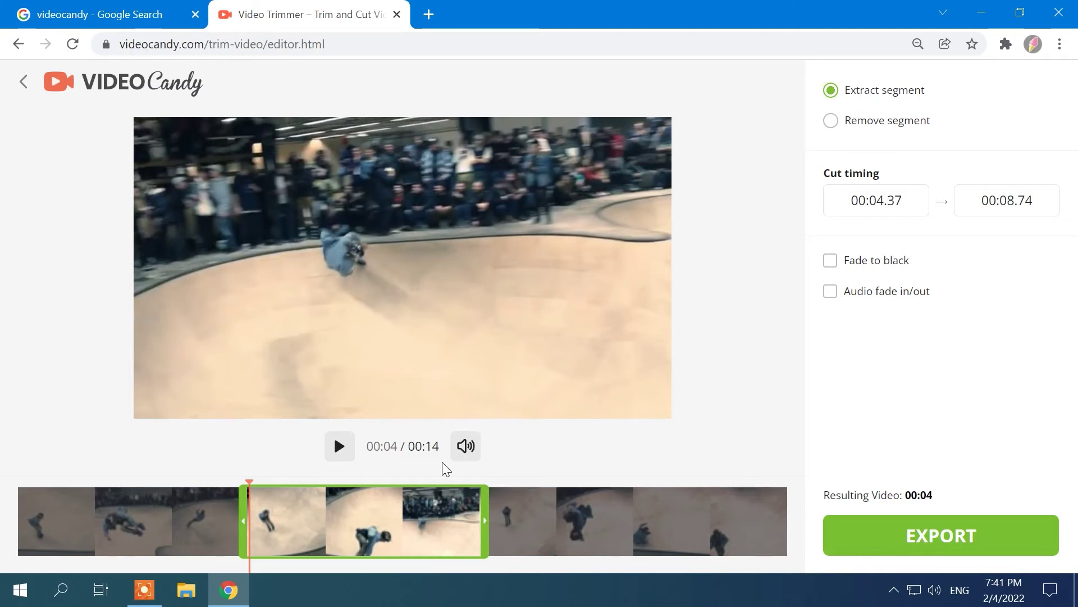
# Edit the cut start and end times, then drag the handles to about 4.96–9.41 s.
pyautogui.click(876, 201)
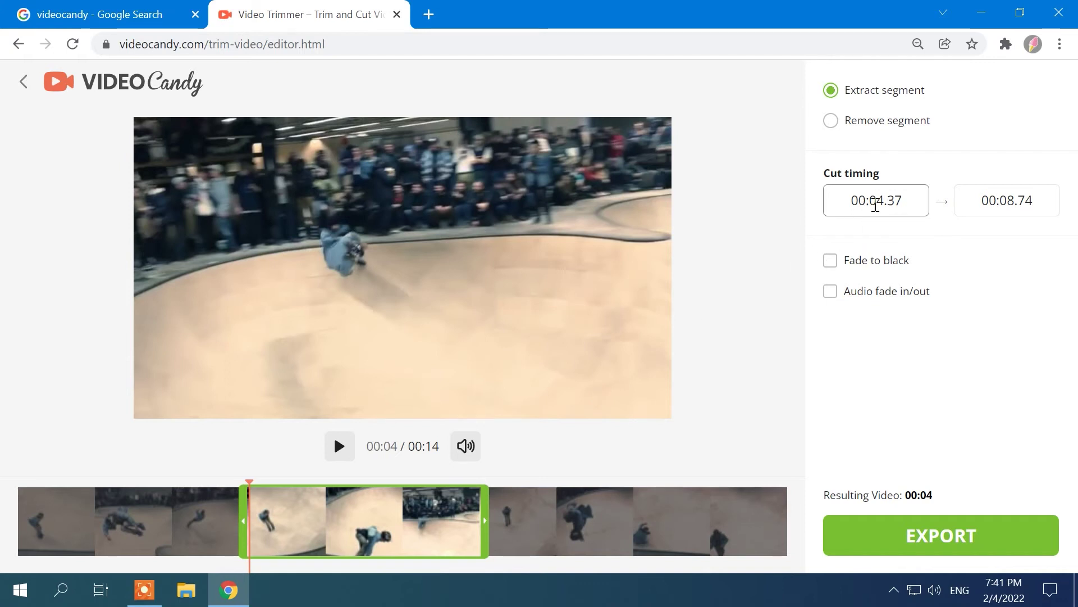
pyautogui.hotkey('ctrl', 'a')
pyautogui.press('BackSpace')
pyautogui.write('02')
pyautogui.click(1007, 201)
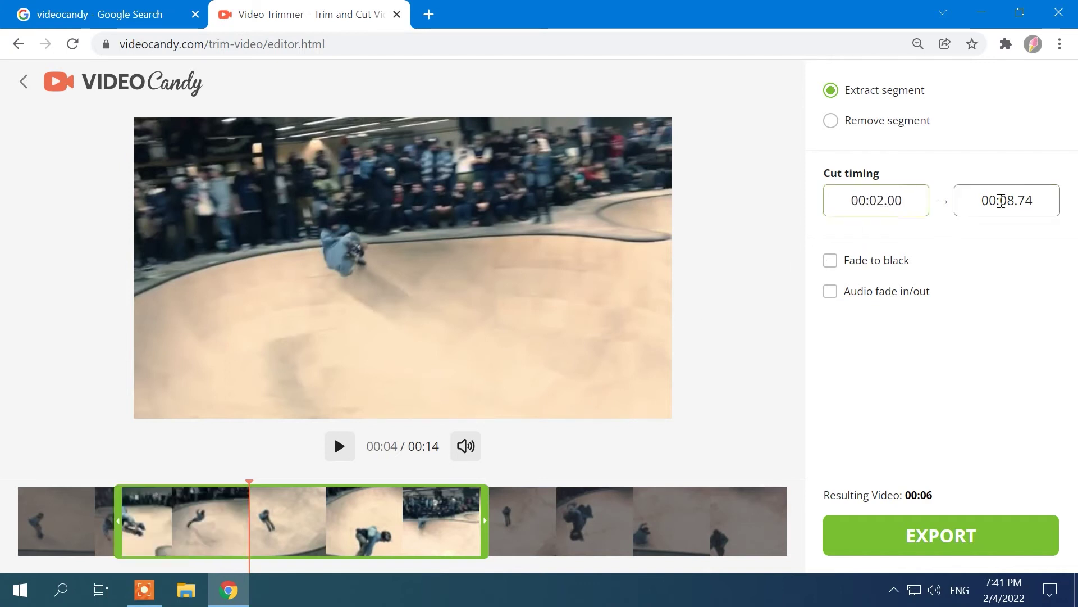
pyautogui.press('BackSpace')
pyautogui.write('5')
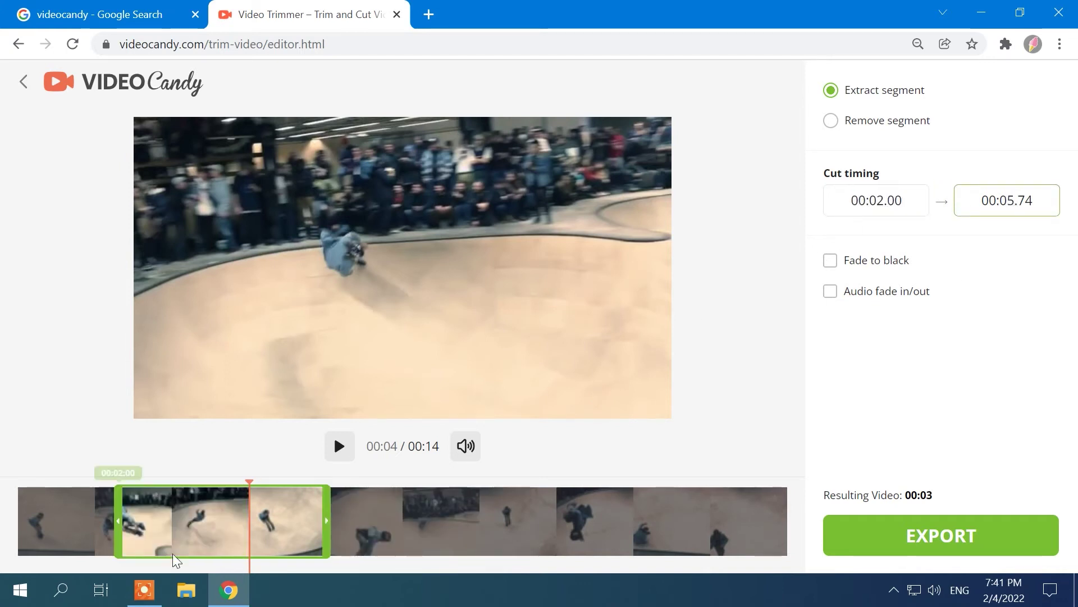
pyautogui.moveTo(328, 521); pyautogui.dragTo(519, 520)
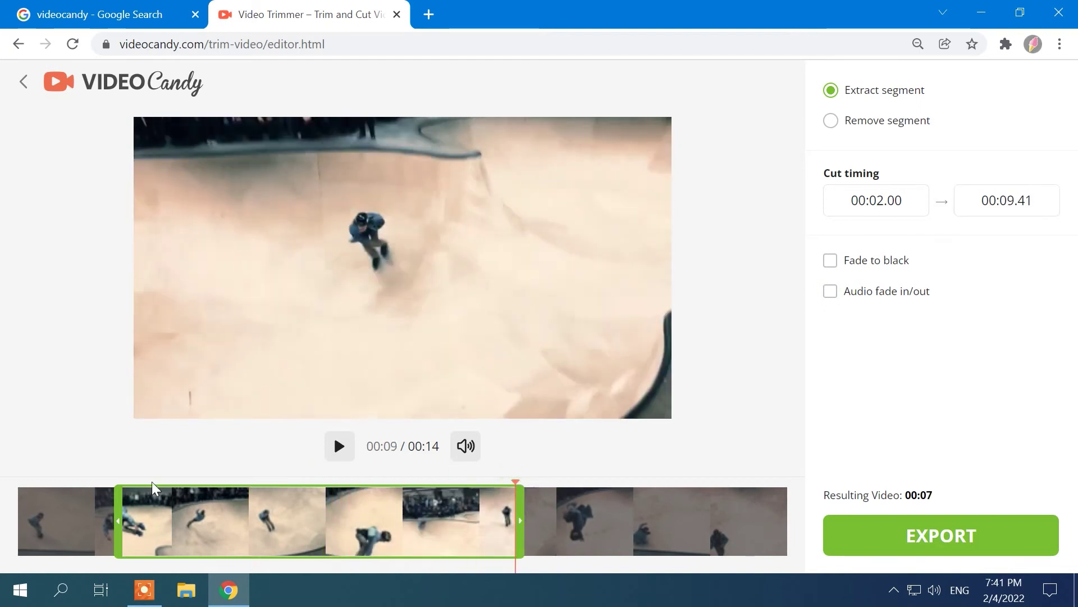
pyautogui.moveTo(119, 505); pyautogui.dragTo(277, 503)
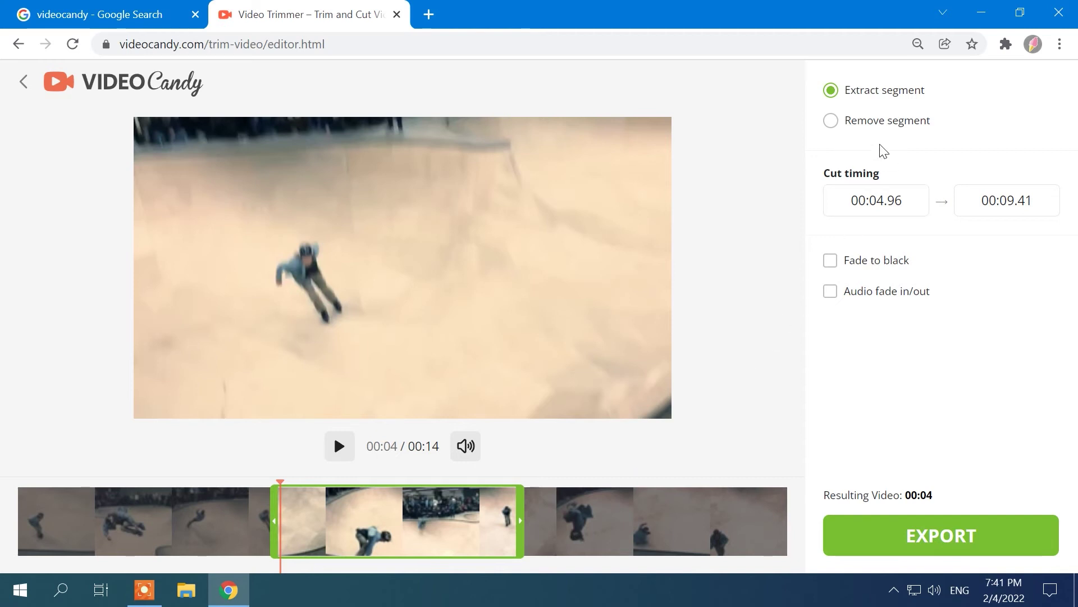
# Switch to Remove segment and drag the handles to span 0 to 4.40 s.
pyautogui.click(892, 128)
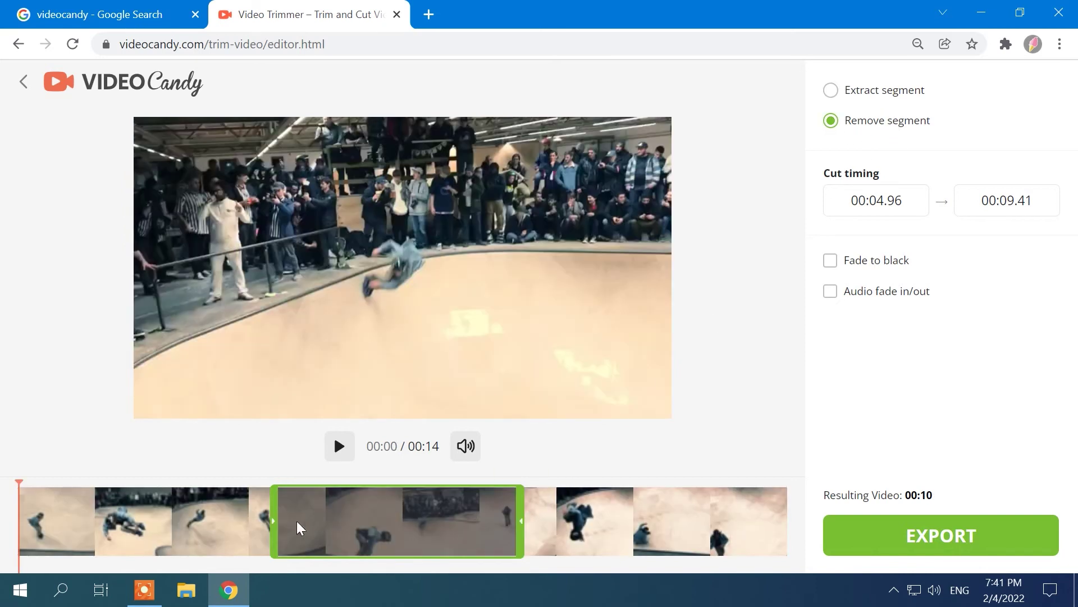
pyautogui.moveTo(274, 521); pyautogui.dragTo(10, 521)
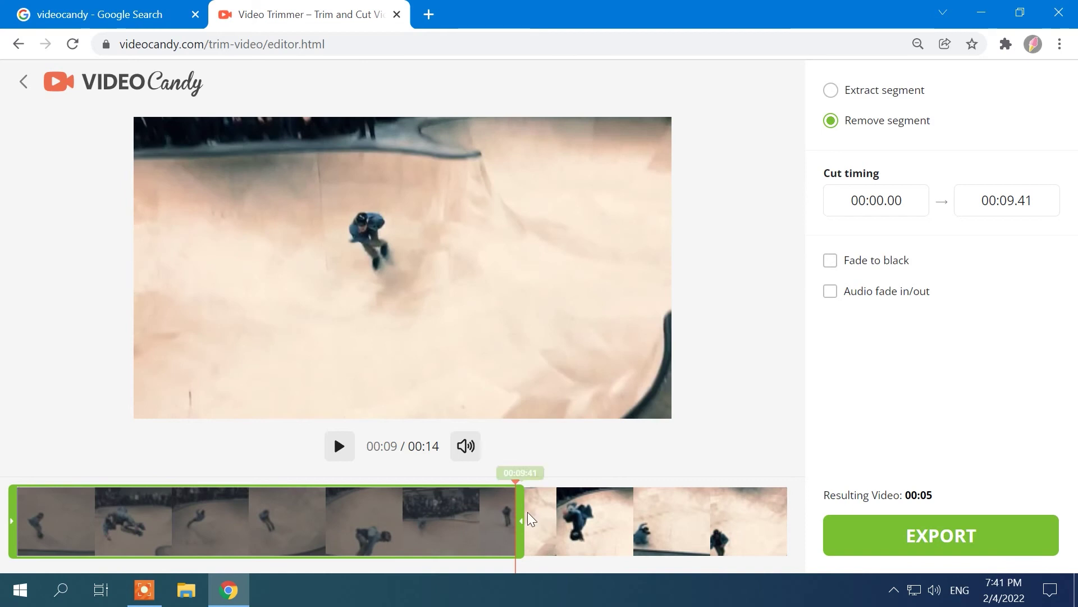
pyautogui.moveTo(521, 518)
pyautogui.mouseDown()
pyautogui.moveTo(201, 540)
pyautogui.moveTo(252, 540)
pyautogui.mouseUp()
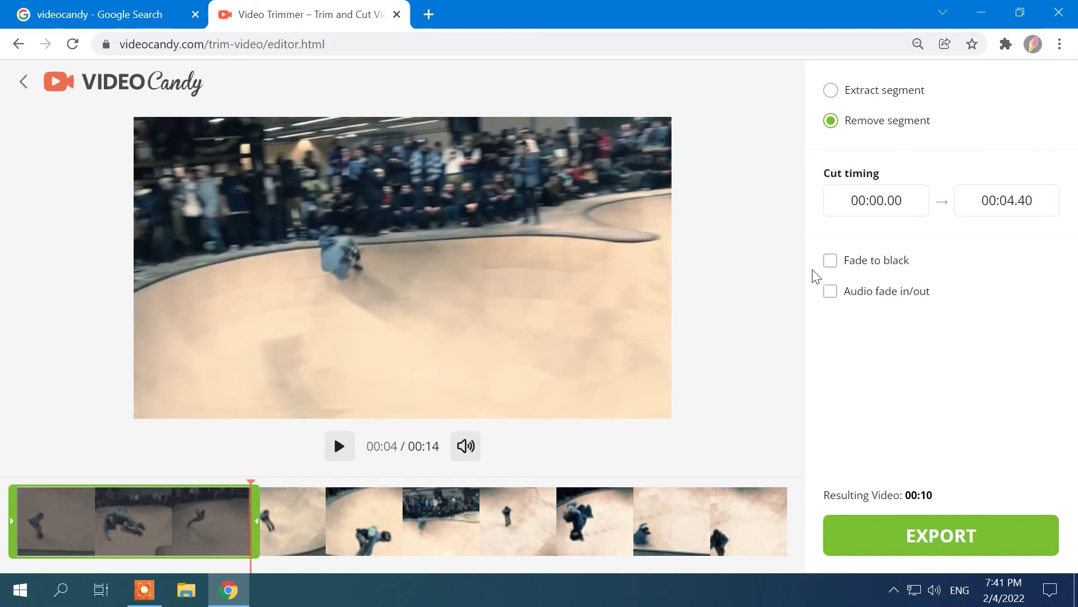
# Turn on fade to black and play a preview of the trimmed clip.
pyautogui.click(831, 262)
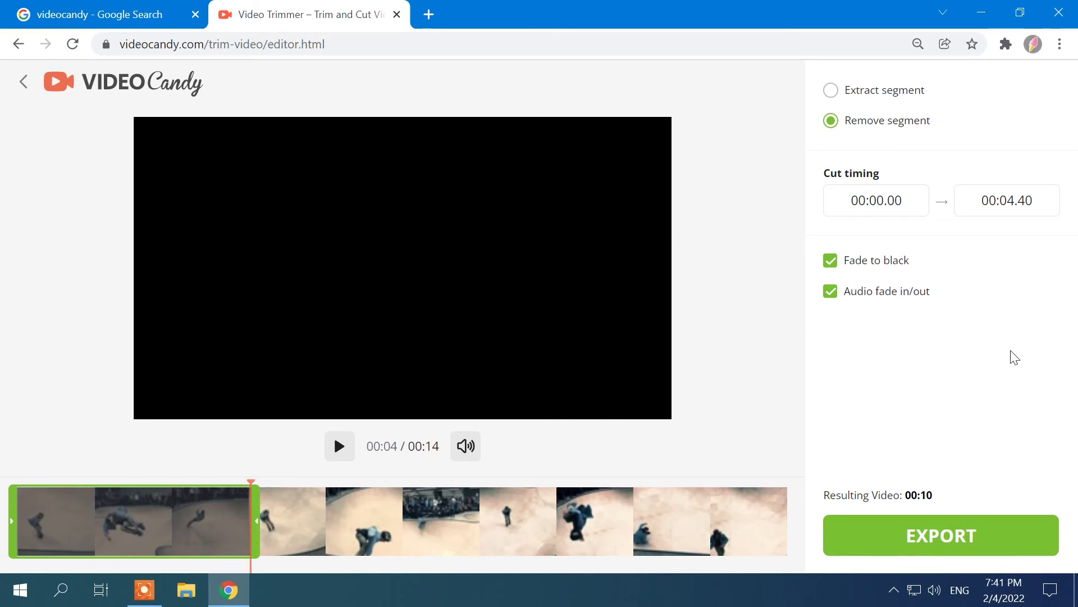
pyautogui.click(340, 446)
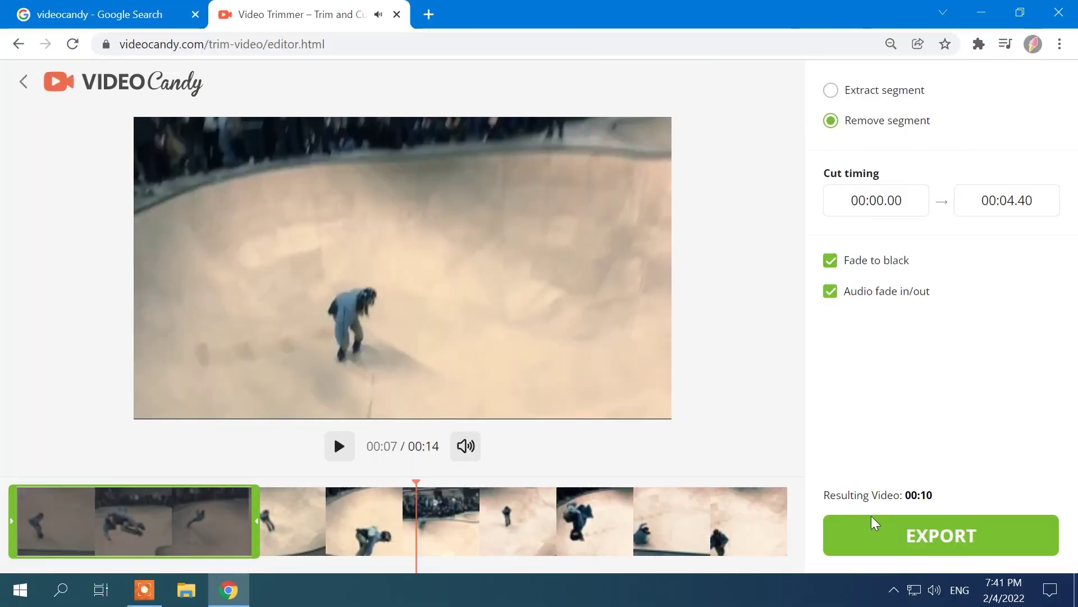
# Export the trim, download My video_trimmed.mp4, and show the Continue editing options.
pyautogui.click(921, 544)
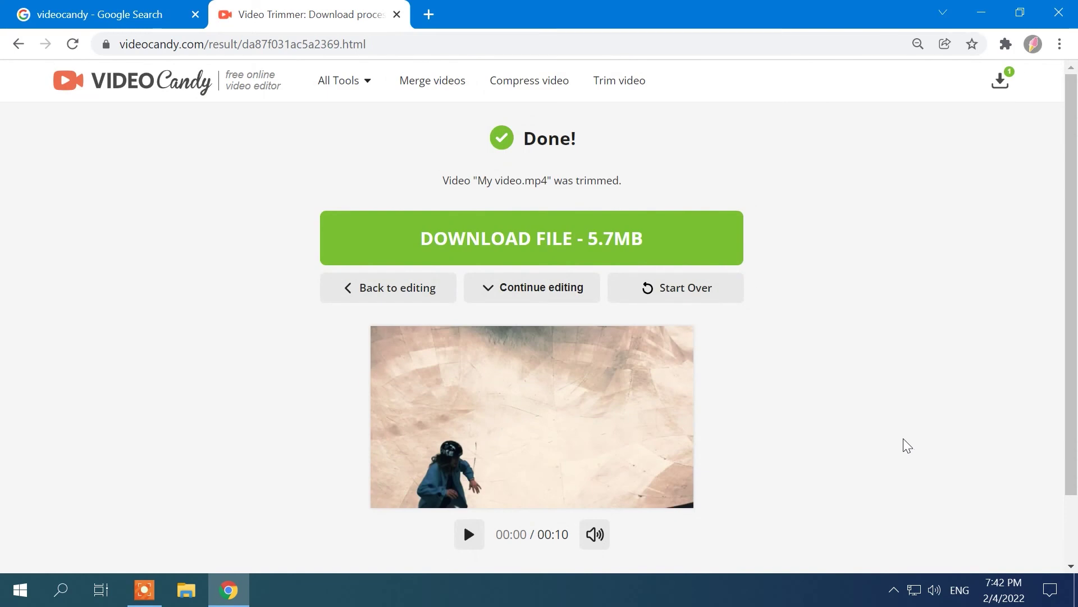
pyautogui.click(630, 239)
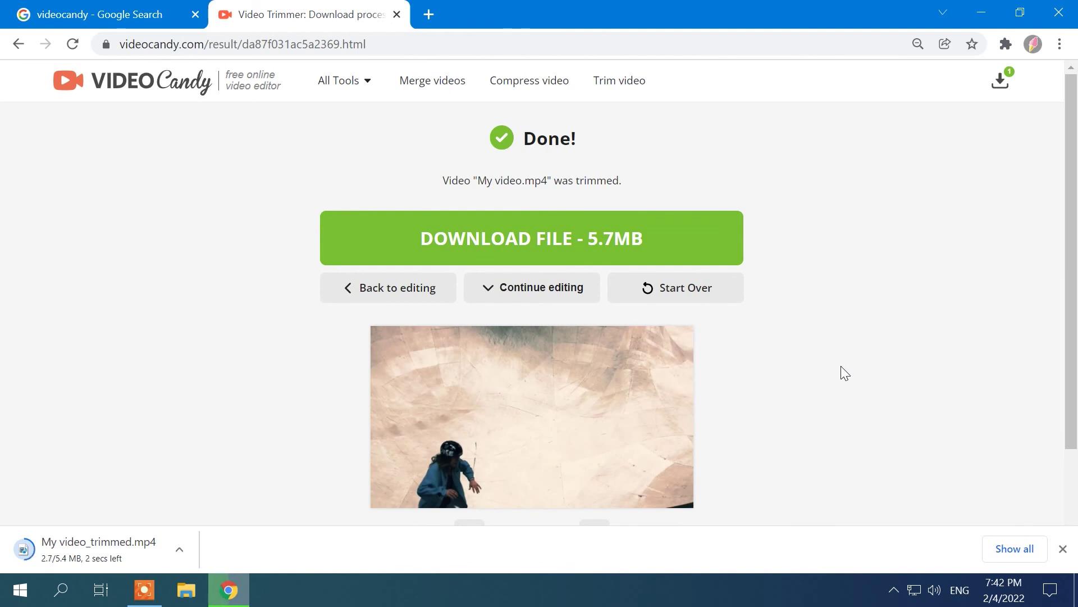
pyautogui.click(523, 287)
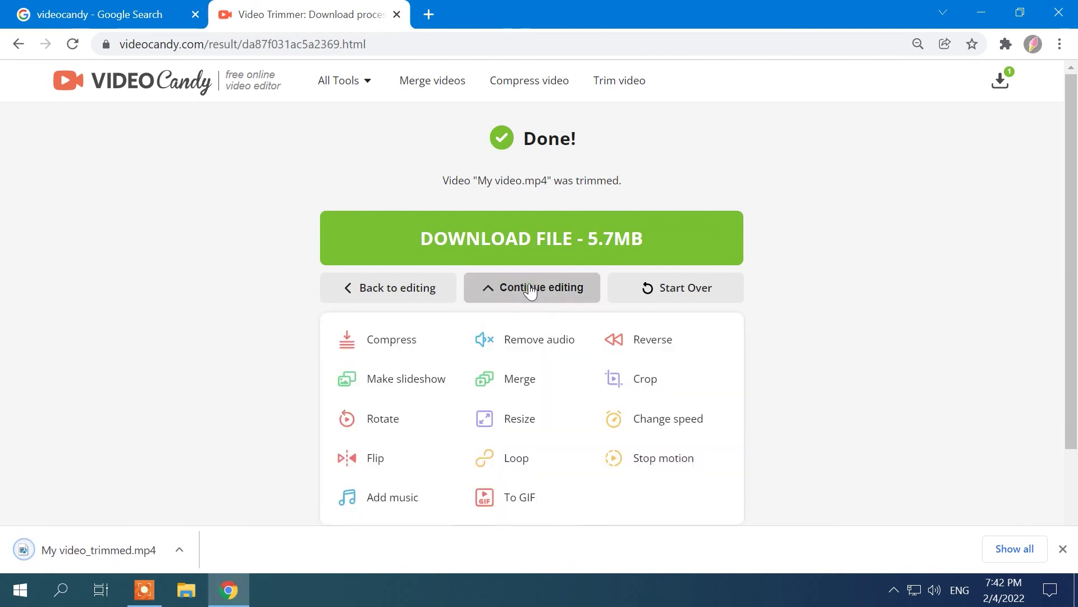